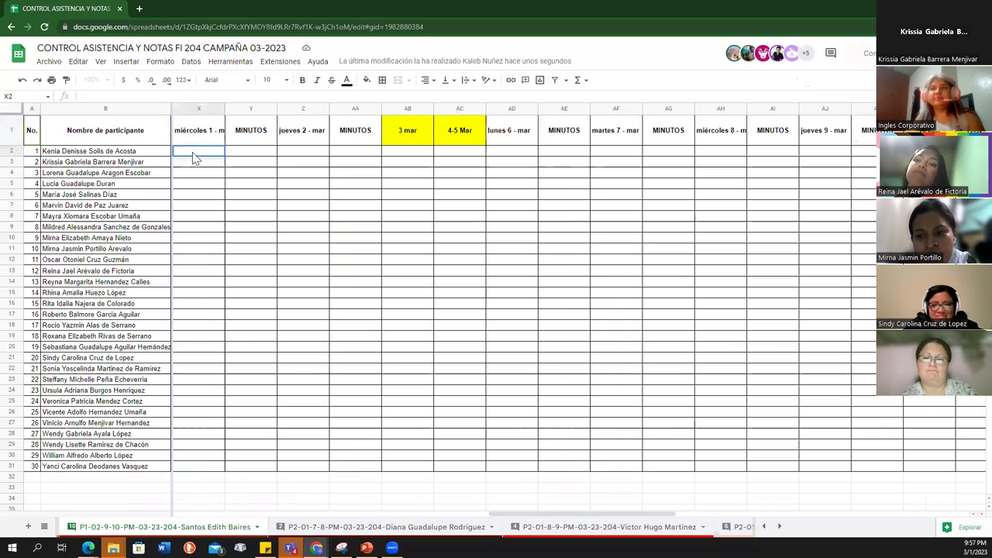
Step: Enter attendance value 1 for participants 1 to 3 in cells X2 to X4, under the miércoles 1 column
{"action": "type", "text": "1"}
{"action": "key", "text": "Return"}
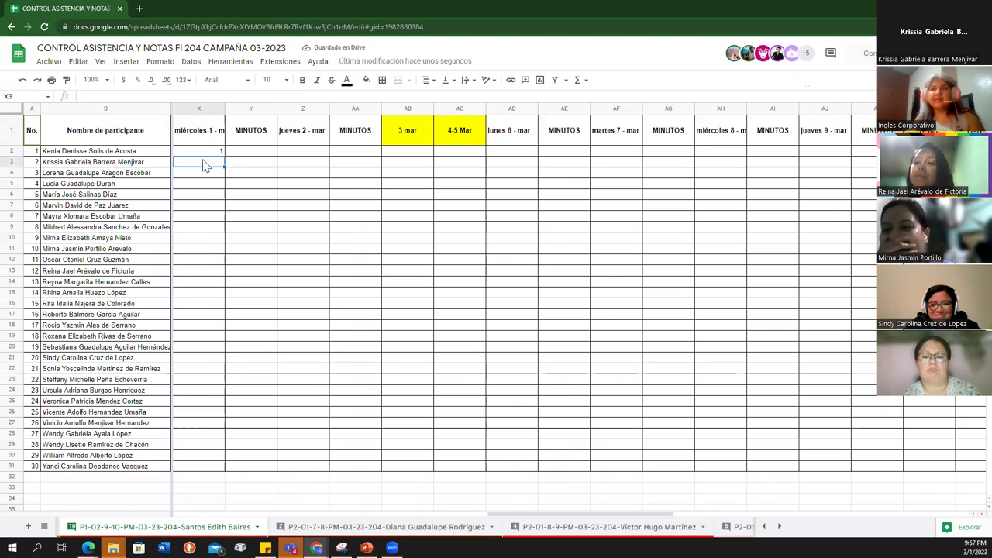
{"action": "type", "text": "1"}
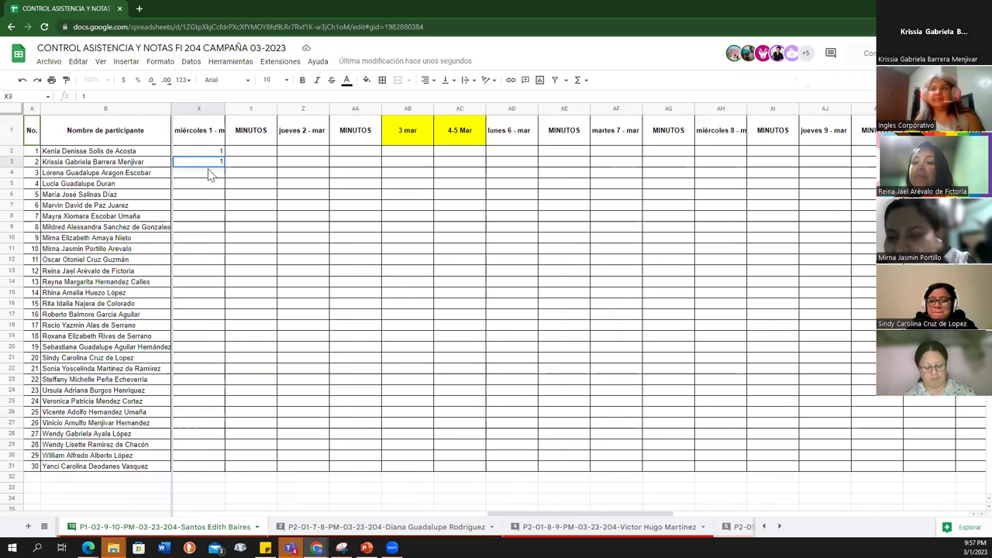
{"action": "key", "text": "Return"}
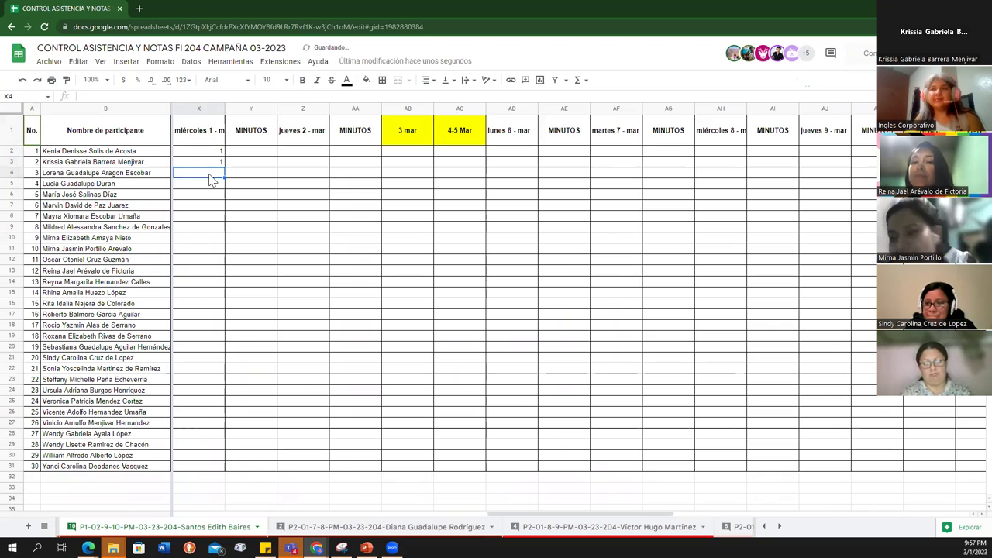
{"action": "type", "text": "1"}
{"action": "key", "text": "Return"}
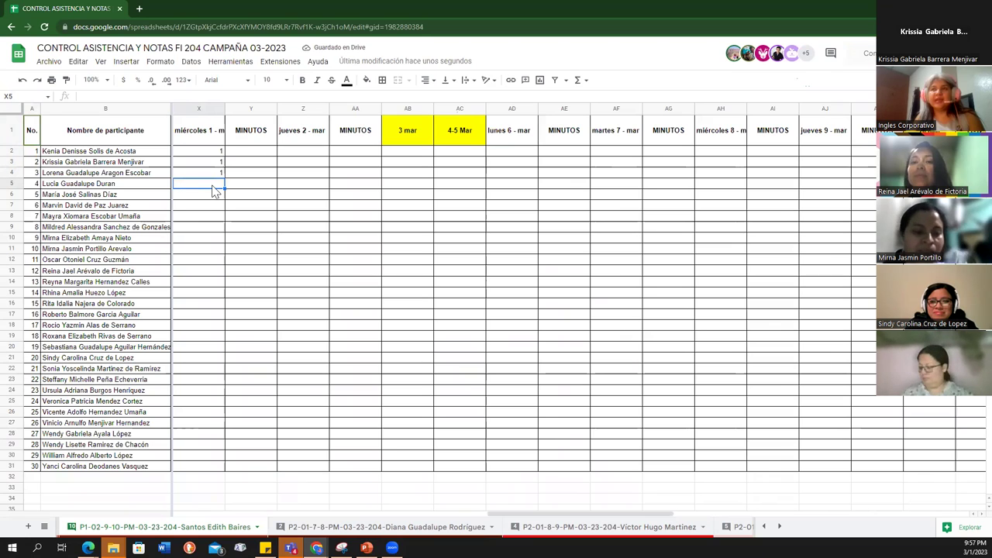
Step: Record 0 for participant 4 in X5 and 1 for participant 5 in X6
{"action": "type", "text": "1"}
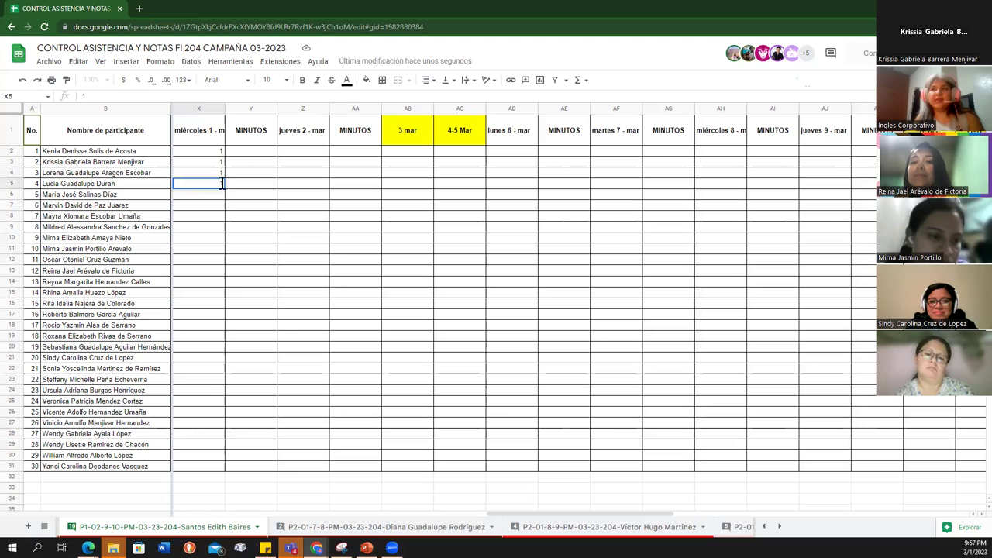
{"action": "key", "text": "BackSpace"}
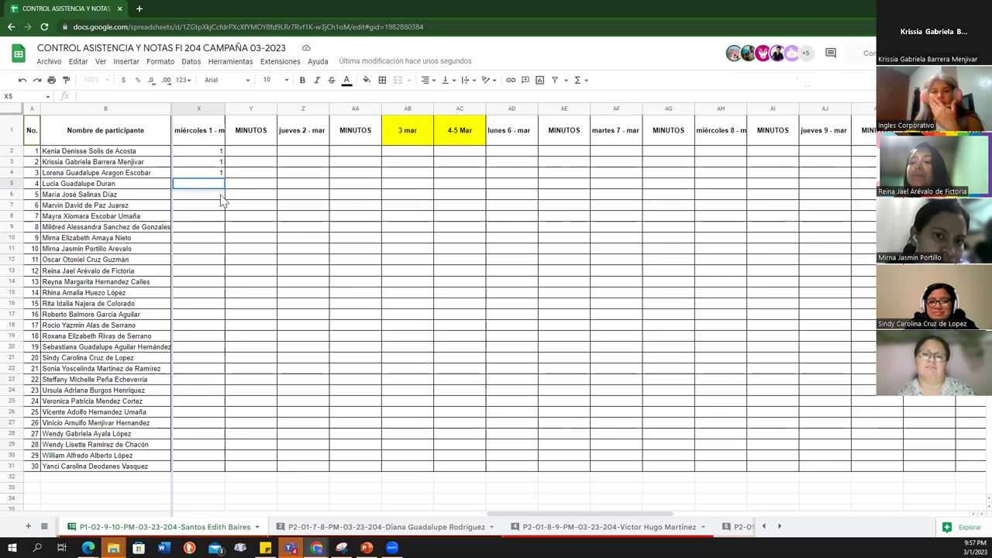
{"action": "type", "text": "0"}
{"action": "key", "text": "Return"}
{"action": "type", "text": "1"}
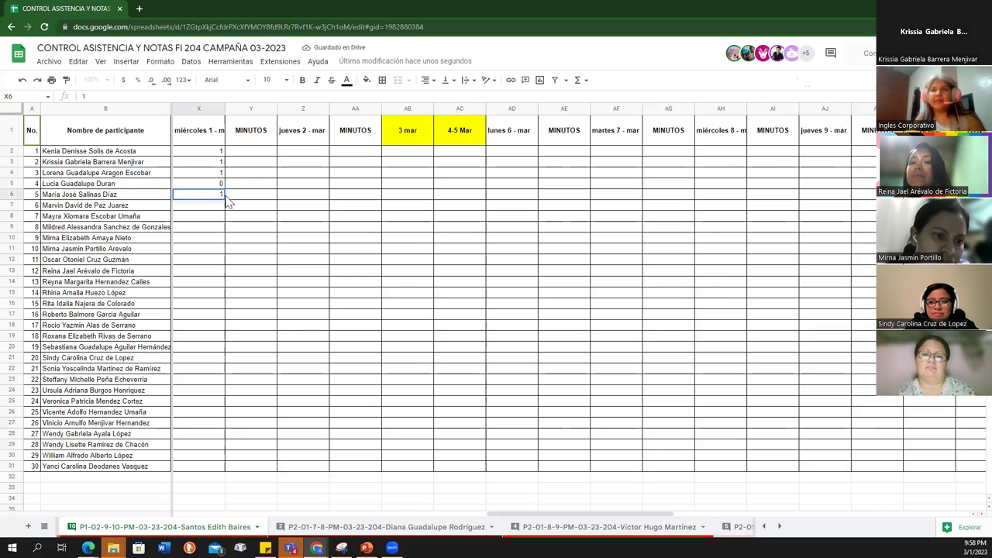
{"action": "left_click", "coordinate": [219, 209]}
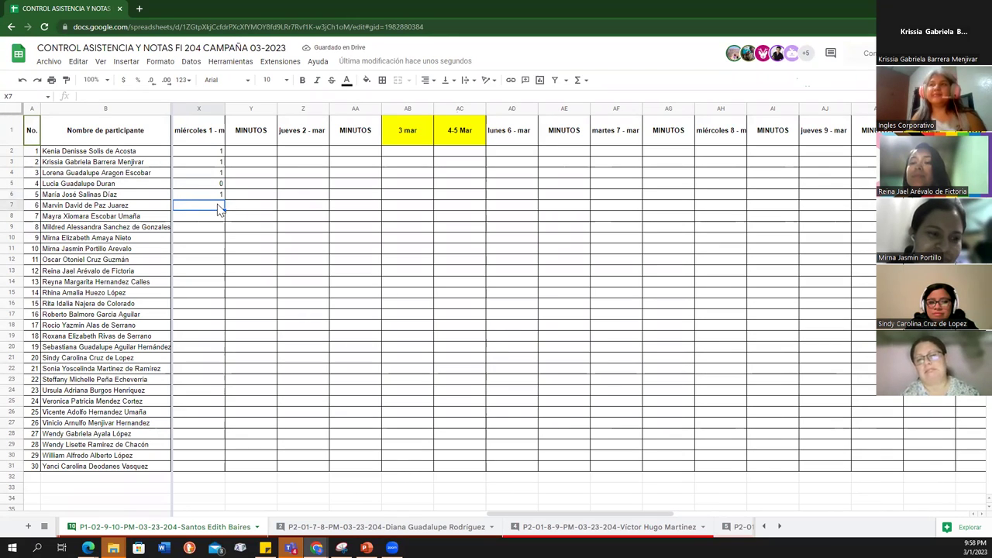
Step: Enter 1 for participants 6 to 10 in cells X7 to X11 of the miércoles 1 column
{"action": "type", "text": "1"}
{"action": "left_click", "coordinate": [217, 220]}
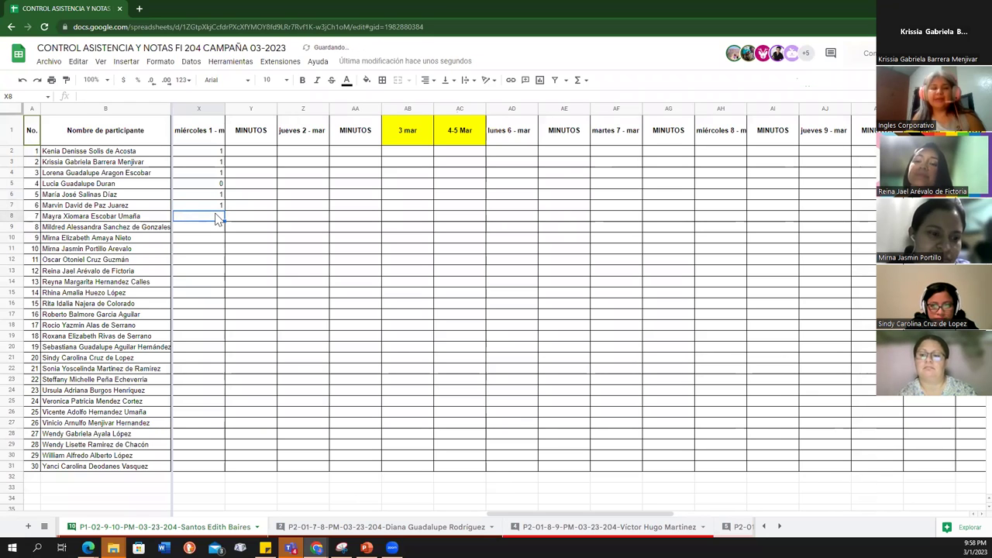
{"action": "type", "text": "1"}
{"action": "key", "text": "Return"}
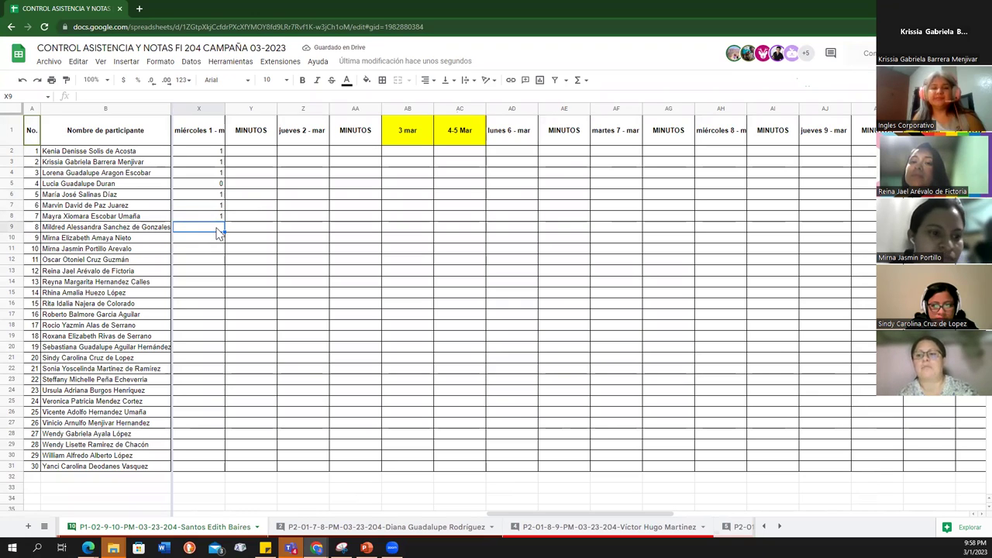
{"action": "type", "text": "1"}
{"action": "key", "text": "Return"}
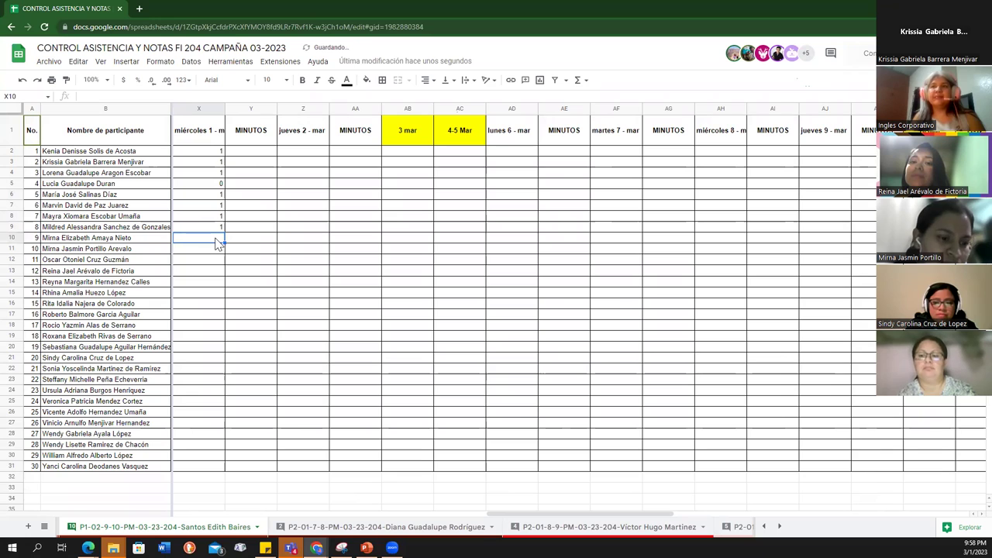
{"action": "type", "text": "1"}
{"action": "key", "text": "Return"}
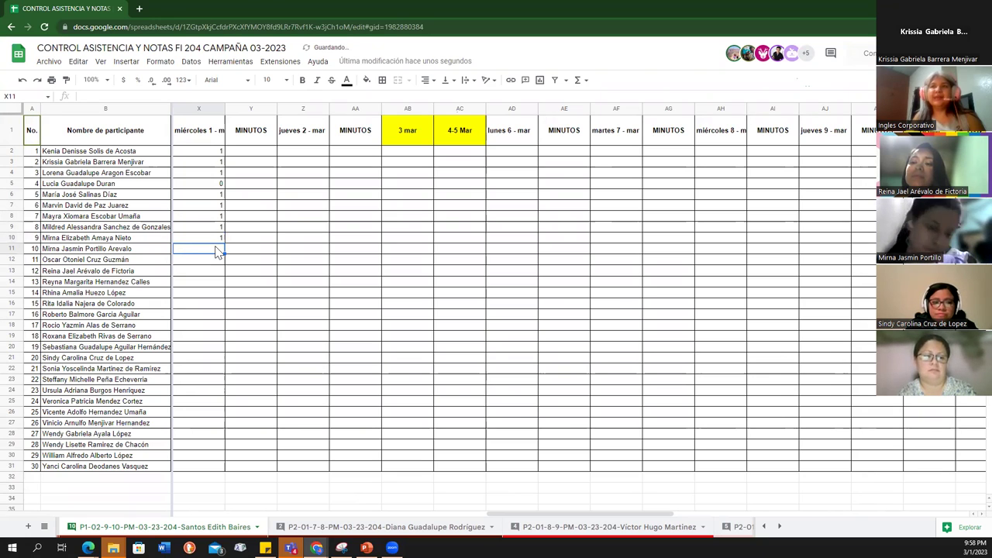
{"action": "type", "text": "1"}
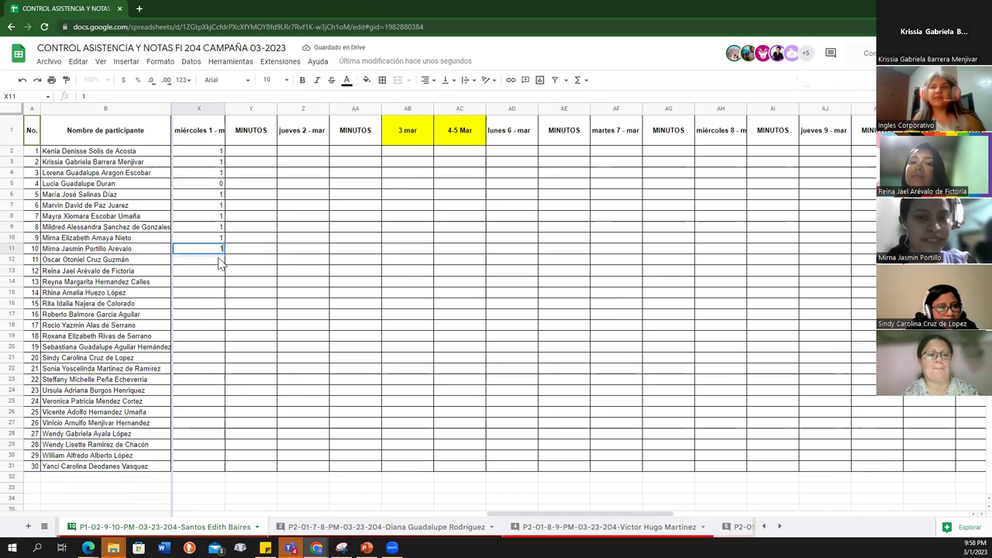
{"action": "key", "text": "Return"}
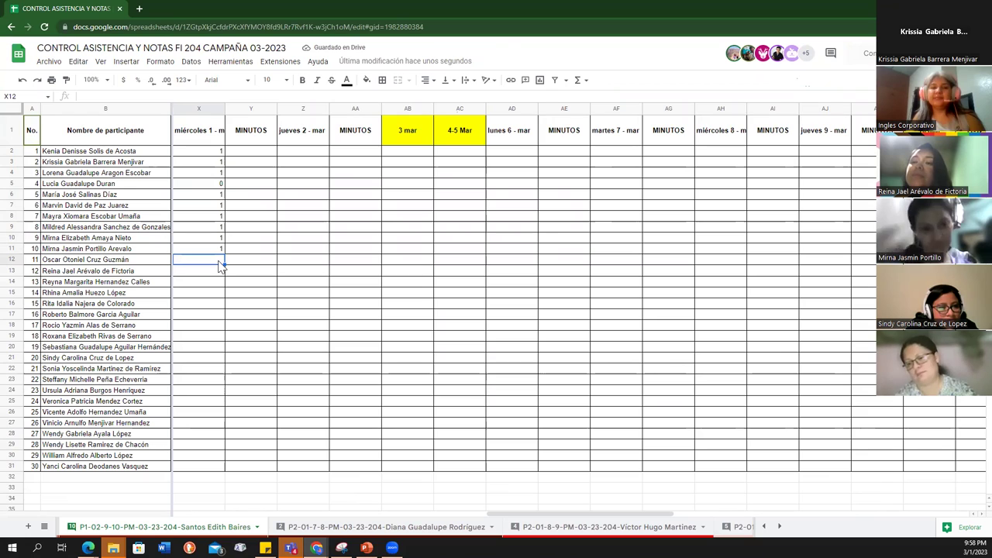
Step: Record 0 for participant 11 in X12 and 1 for participants 12 and 13 in X13 and X14
{"action": "type", "text": "0"}
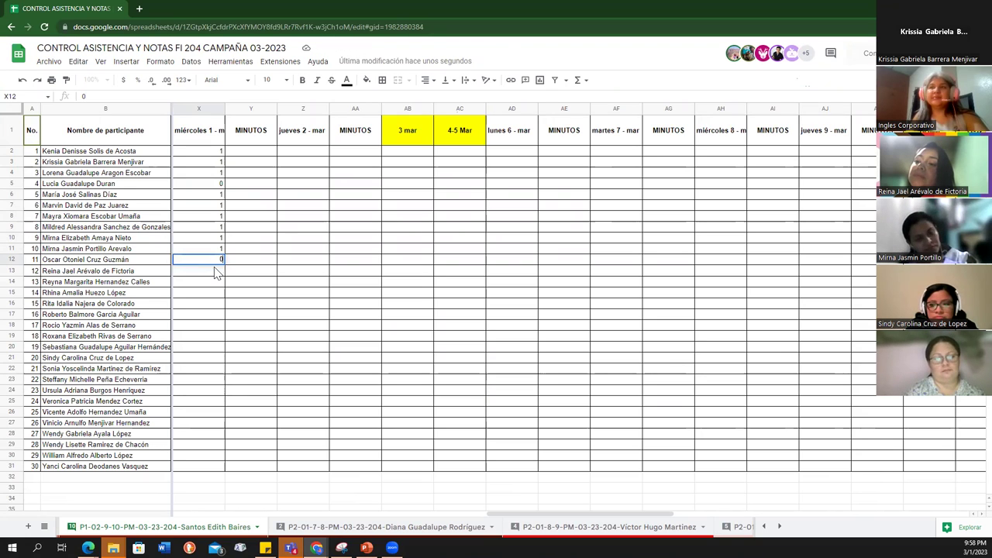
{"action": "key", "text": "Return"}
{"action": "type", "text": "1"}
{"action": "key", "text": "Return"}
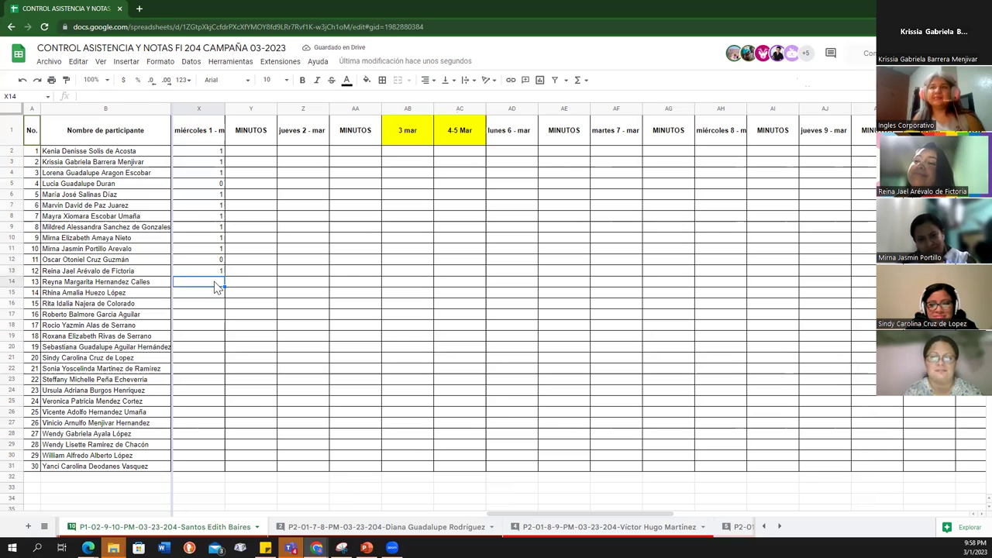
{"action": "type", "text": "1"}
{"action": "key", "text": "Return"}
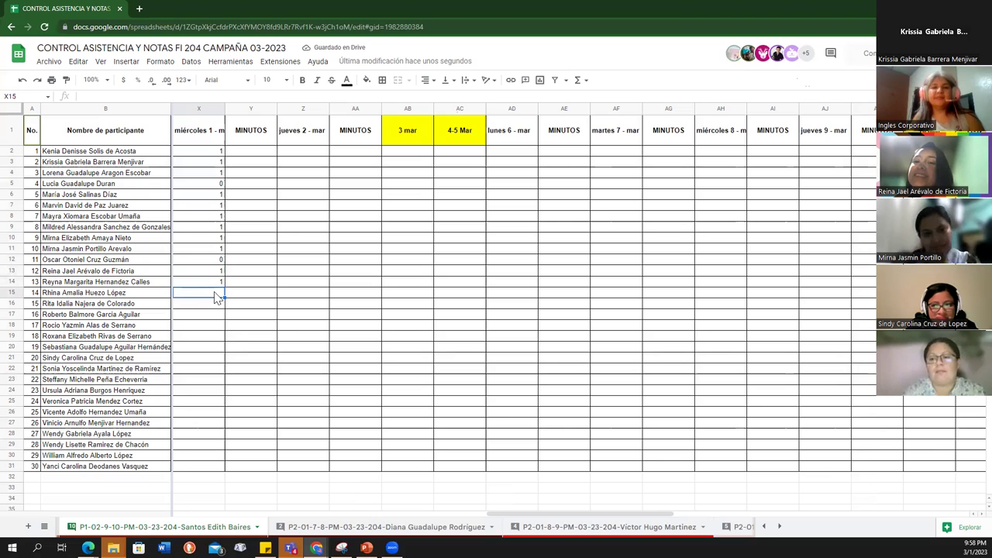
Step: Change the attendance of participant 11 in X12 and participant 4 in X5 to 1
{"action": "left_click", "coordinate": [216, 264]}
{"action": "key", "text": "Delete"}
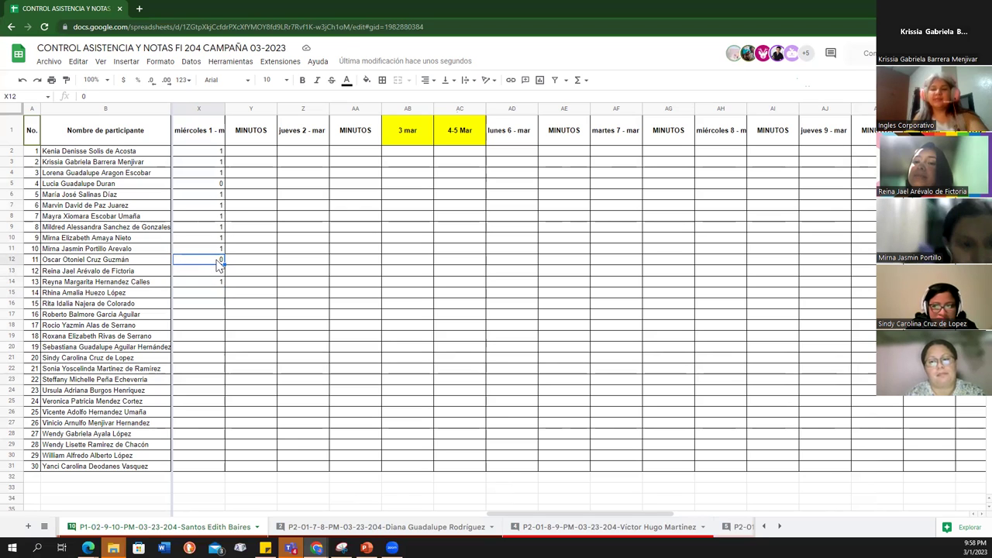
{"action": "type", "text": "1"}
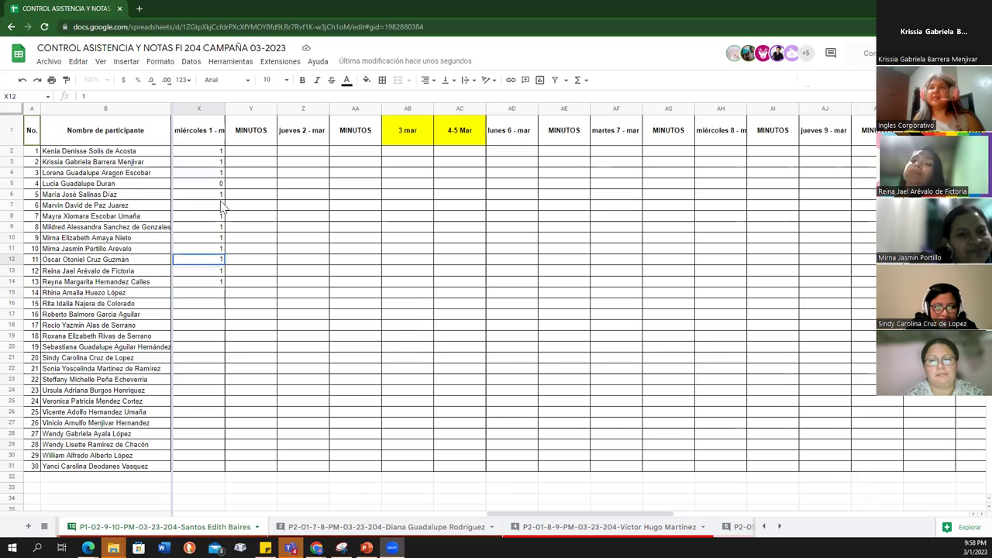
{"action": "left_click", "coordinate": [216, 185]}
{"action": "type", "text": "1"}
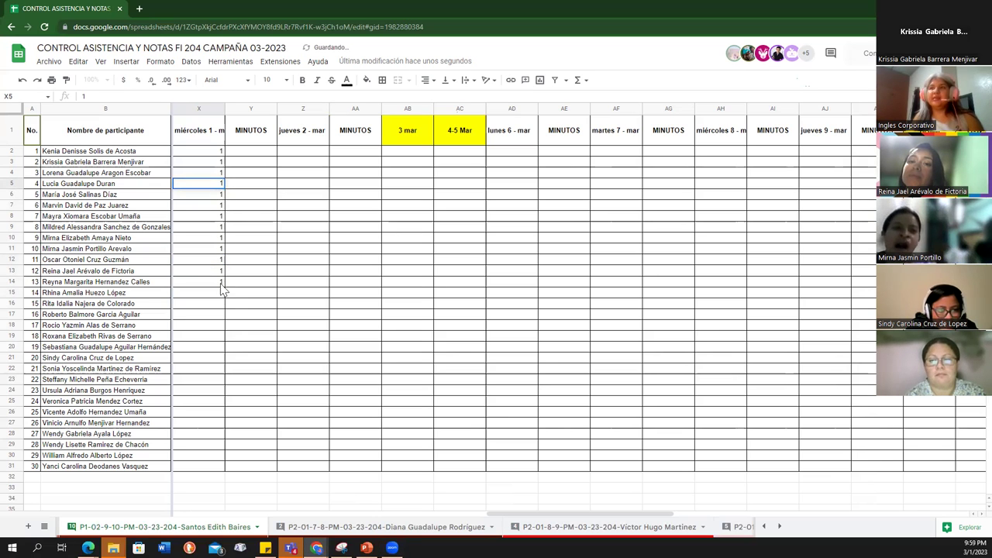
Step: Enter 0 for participants 14 and 15 in X15 and X16, and 1 for participants 16 and 17 in X17 and X18
{"action": "left_click", "coordinate": [219, 293]}
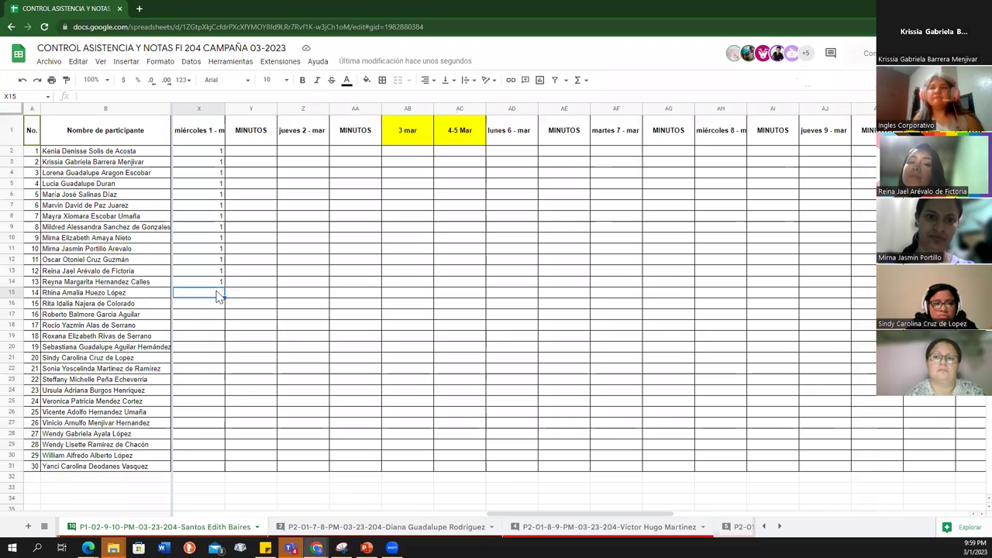
{"action": "type", "text": "0"}
{"action": "key", "text": "Return"}
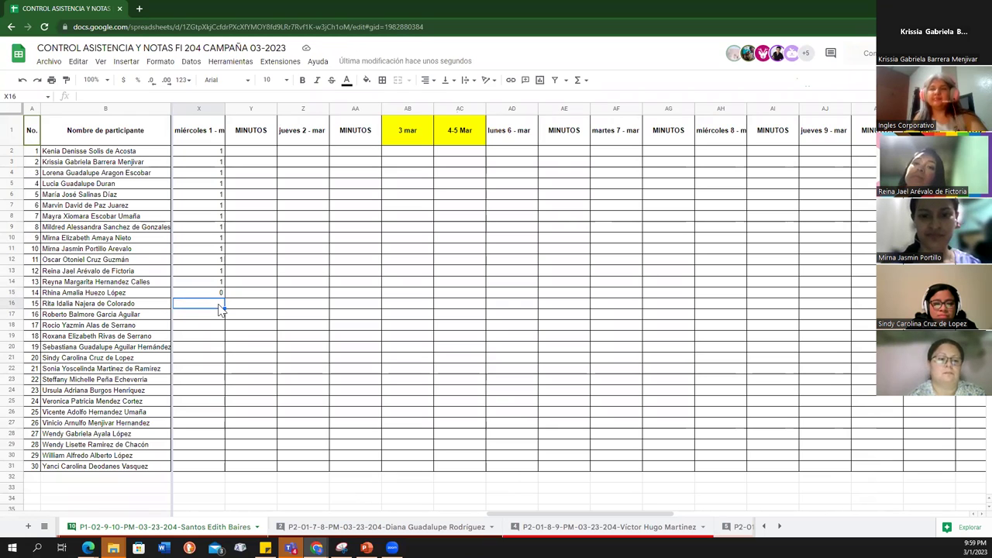
{"action": "type", "text": "0"}
{"action": "key", "text": "Return"}
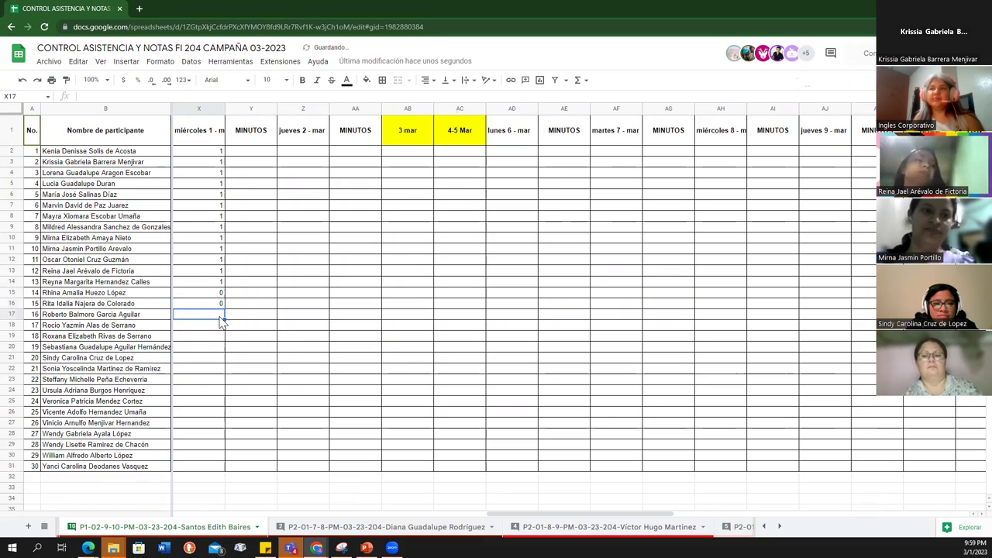
{"action": "type", "text": "1"}
{"action": "key", "text": "Return"}
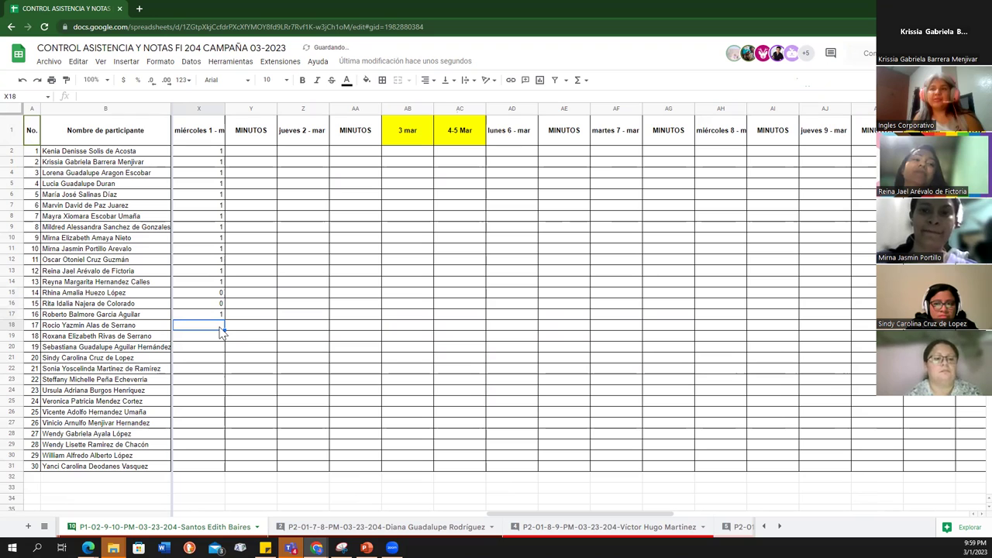
{"action": "type", "text": "1"}
{"action": "key", "text": "Return"}
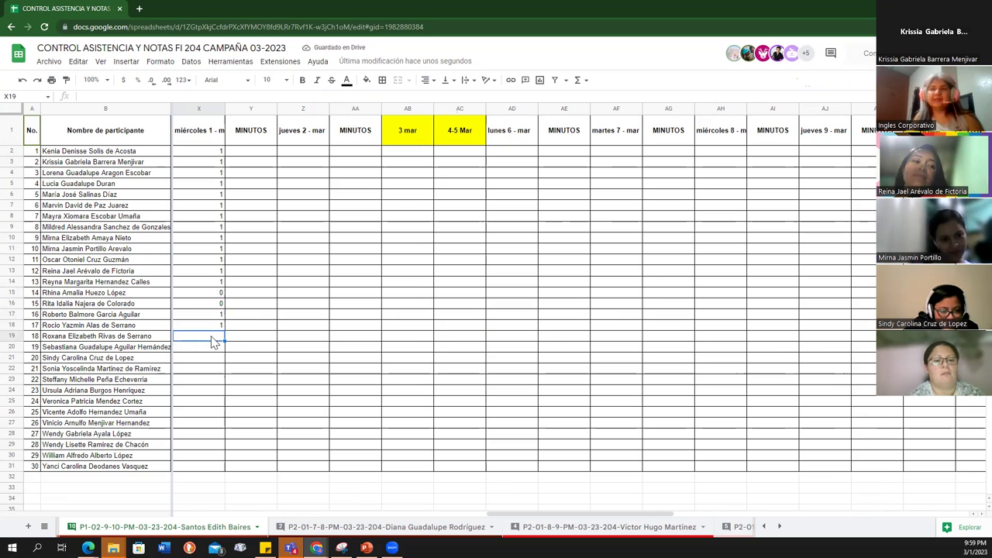
Step: Record 0 for participant 18 in X19 and correct that entry to 1
{"action": "type", "text": "0"}
{"action": "left_click", "coordinate": [218, 348]}
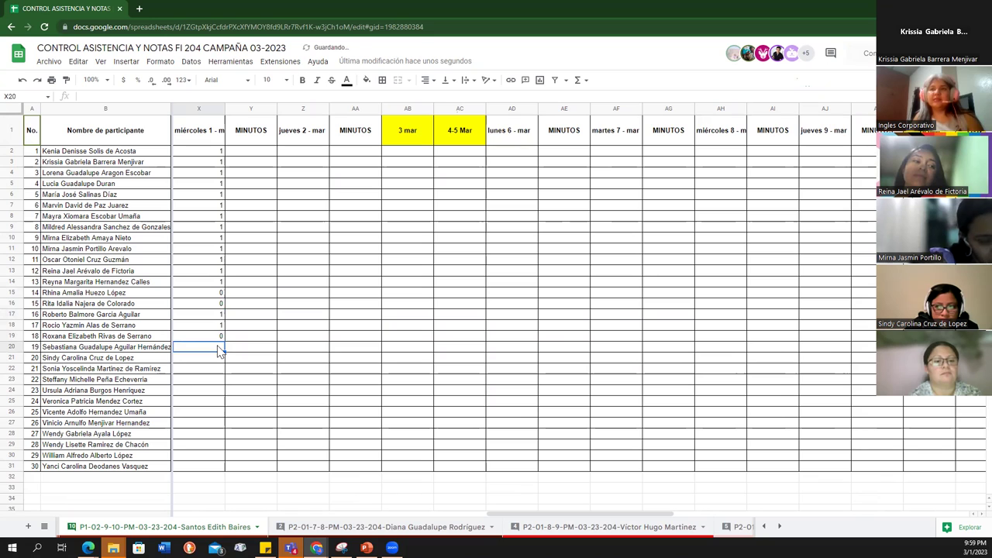
{"action": "left_click", "coordinate": [221, 339]}
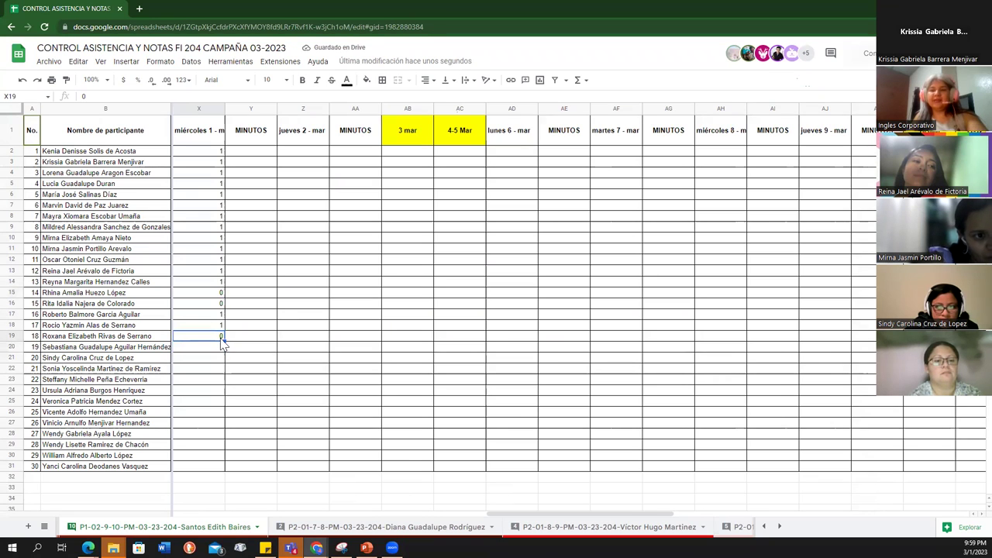
{"action": "type", "text": "1"}
{"action": "left_click", "coordinate": [219, 352]}
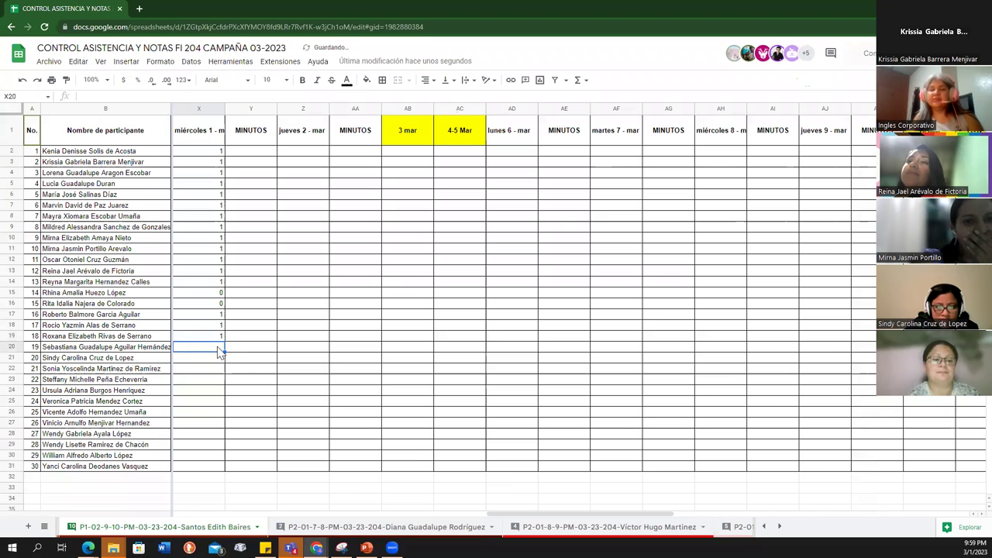
Step: Enter 1 for participants 19 to 21 in cells X20 to X22 of the miércoles 1 column
{"action": "type", "text": "1"}
{"action": "left_click", "coordinate": [217, 362]}
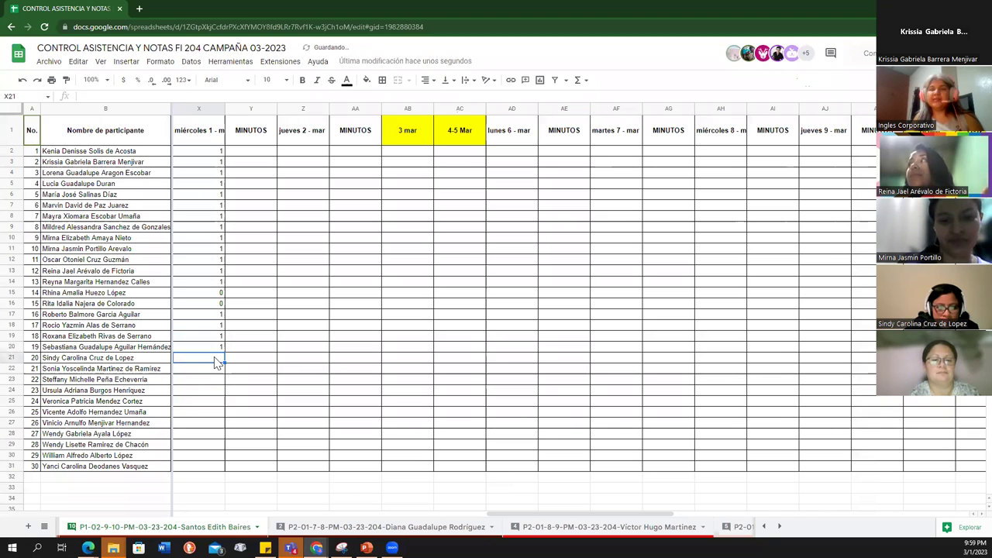
{"action": "type", "text": "1"}
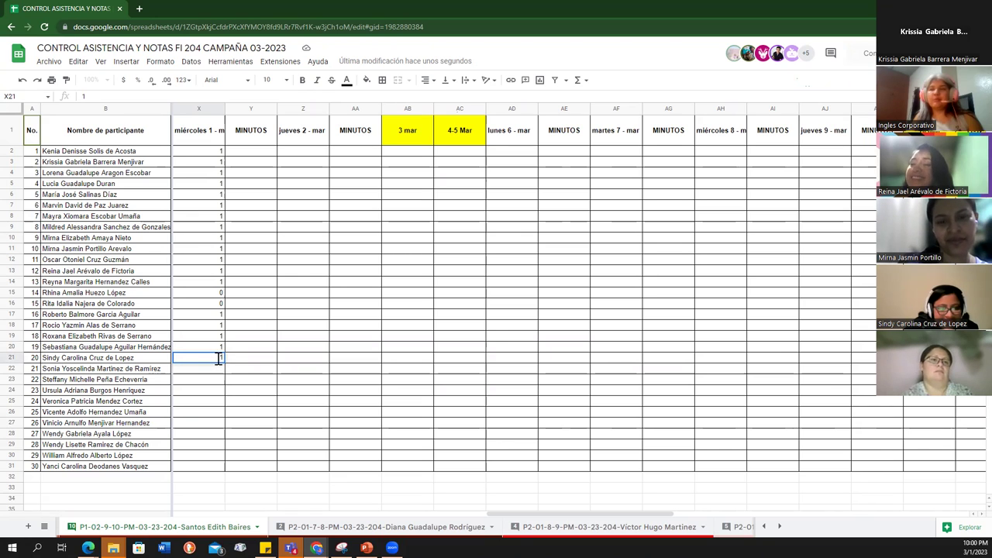
{"action": "left_click", "coordinate": [218, 372]}
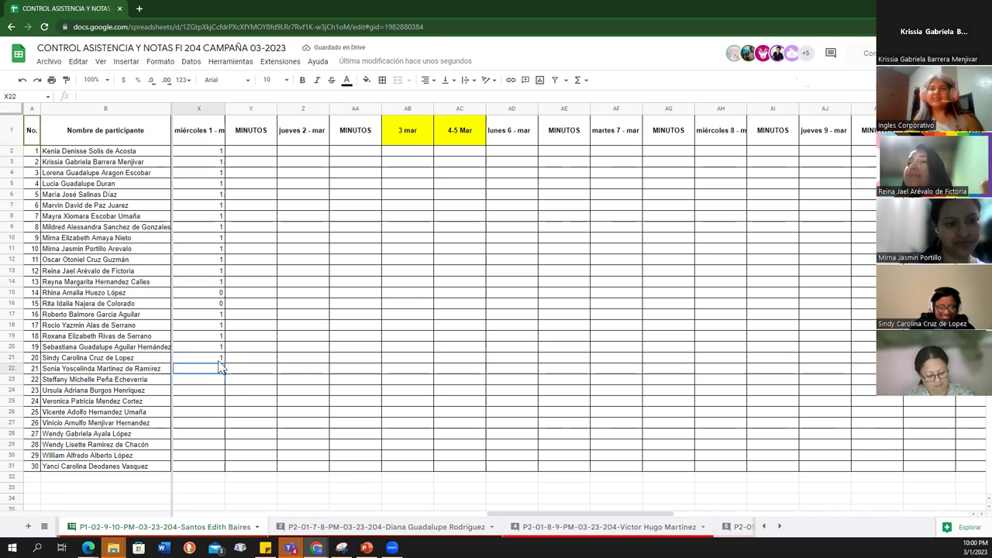
{"action": "type", "text": "1"}
{"action": "key", "text": "Return"}
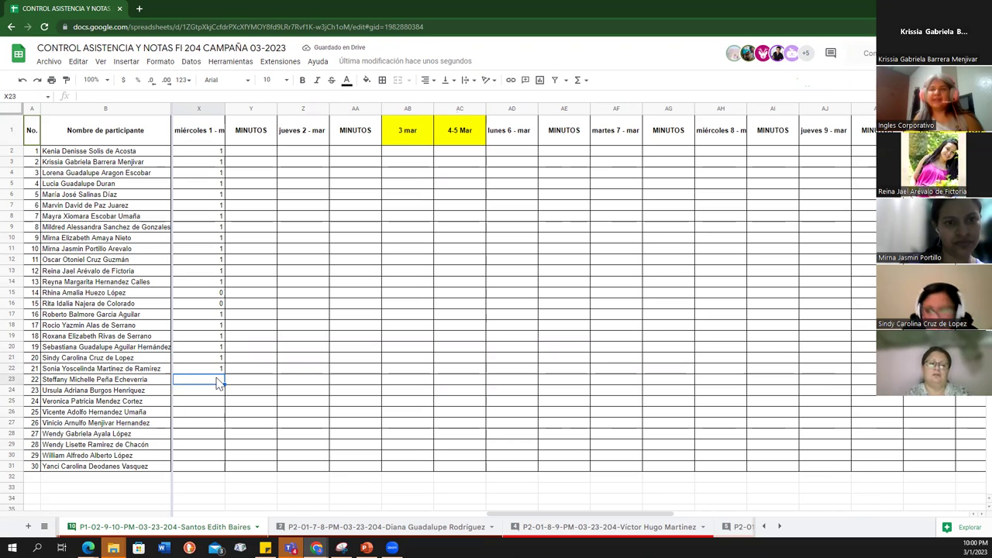
Step: Record 0 for participant 22 in X23 and 1 for participant 23 in X24
{"action": "double_click", "coordinate": [217, 379]}
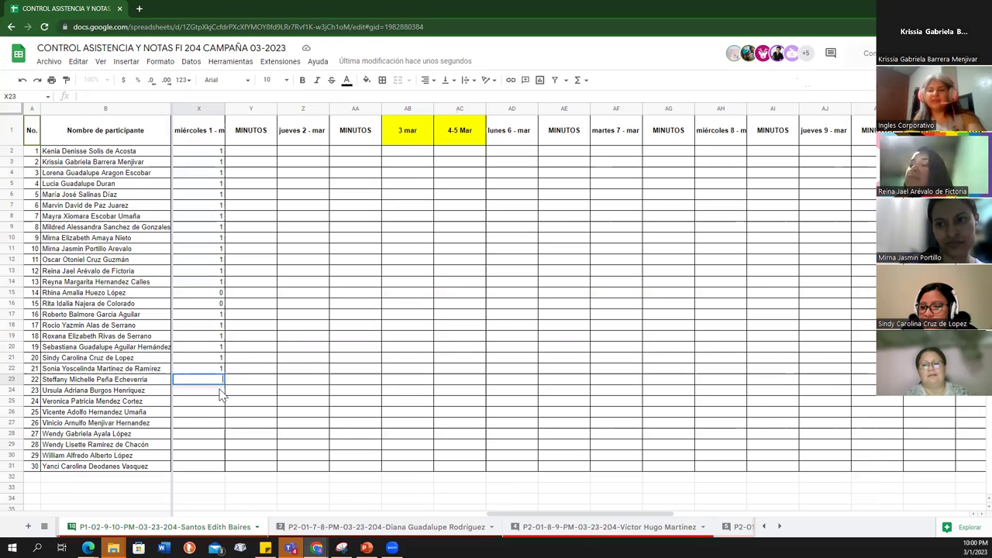
{"action": "type", "text": "0"}
{"action": "key", "text": "Return"}
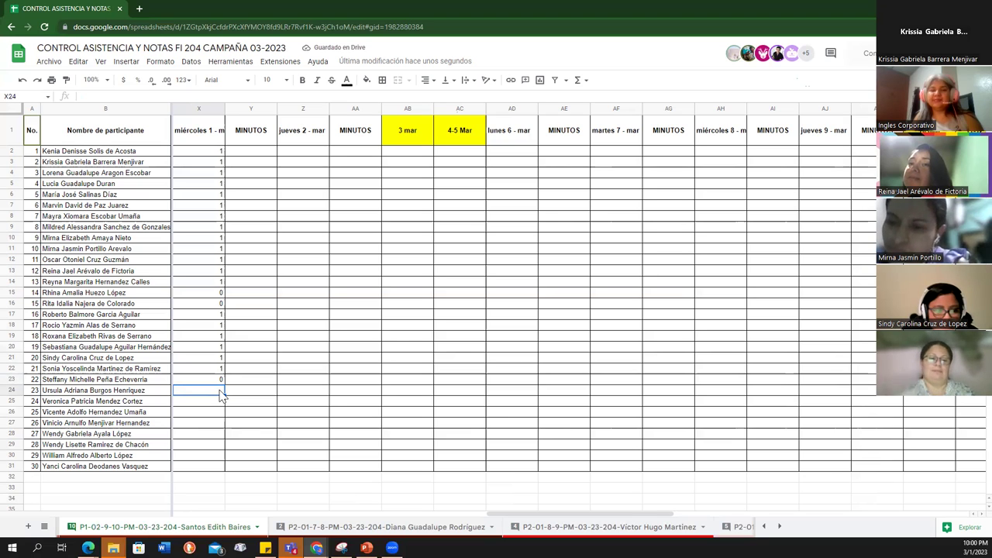
{"action": "type", "text": "1"}
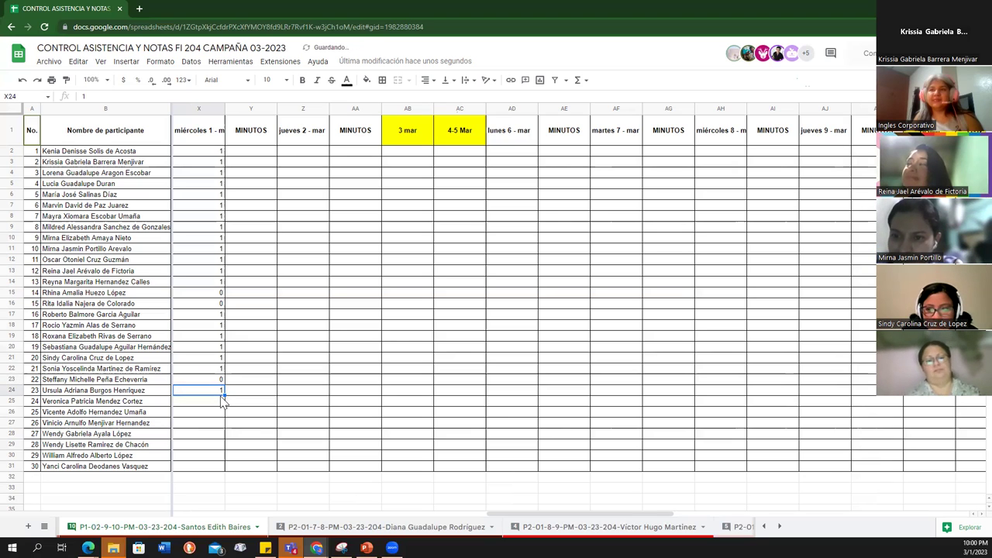
Step: Record 0 for participant 24 in cell X25 of the miércoles 1 column
{"action": "key", "text": "Return"}
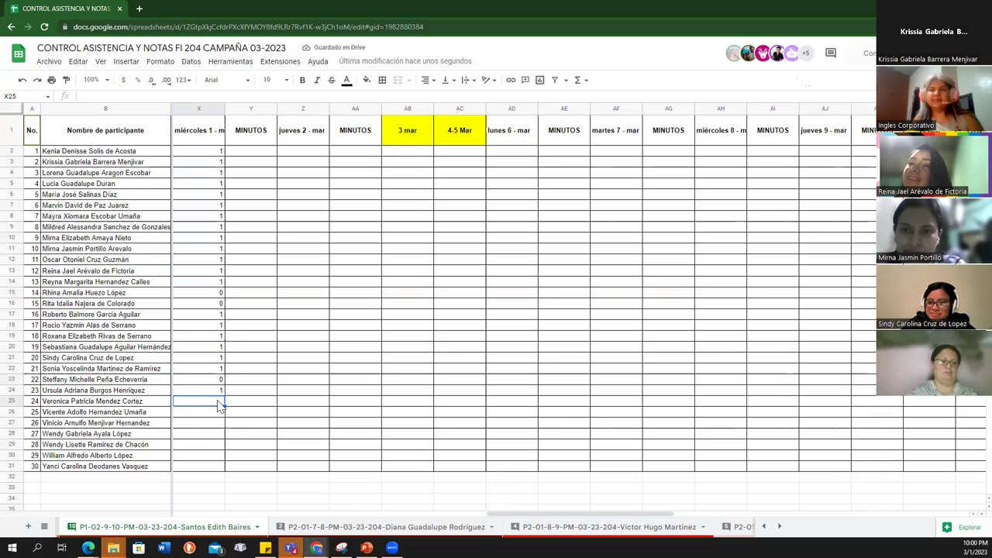
{"action": "type", "text": "0"}
{"action": "key", "text": "Return"}
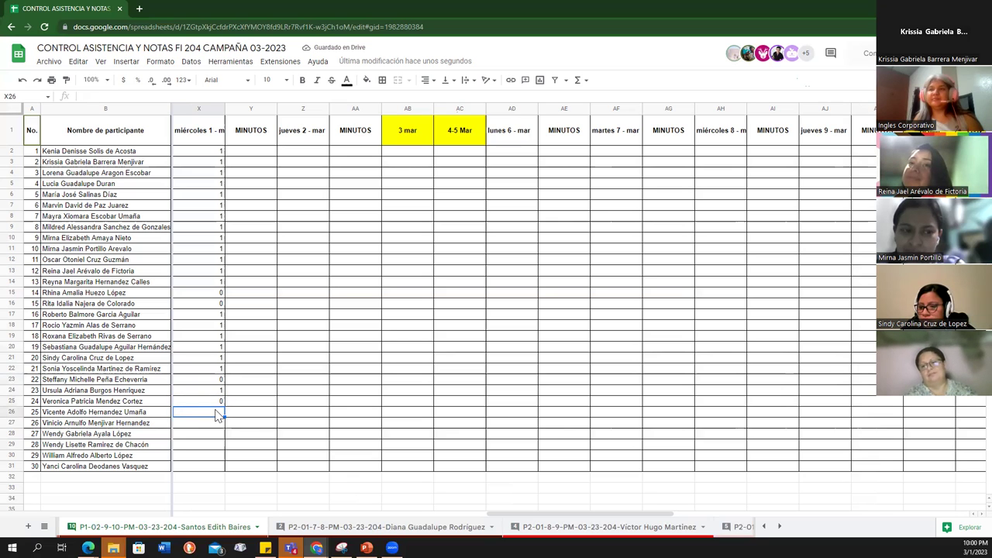
Step: Replace the mistyped letter in X26 with 1 for participant 25 and check the entries in X25 and X26
{"action": "type", "text": "q"}
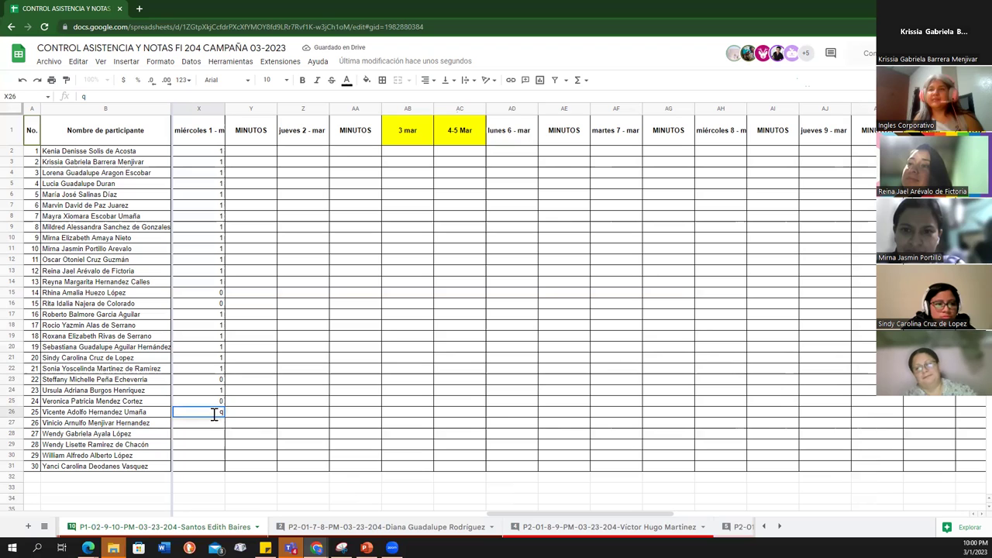
{"action": "key", "text": "Return"}
{"action": "left_click", "coordinate": [221, 416]}
{"action": "key", "text": "Delete"}
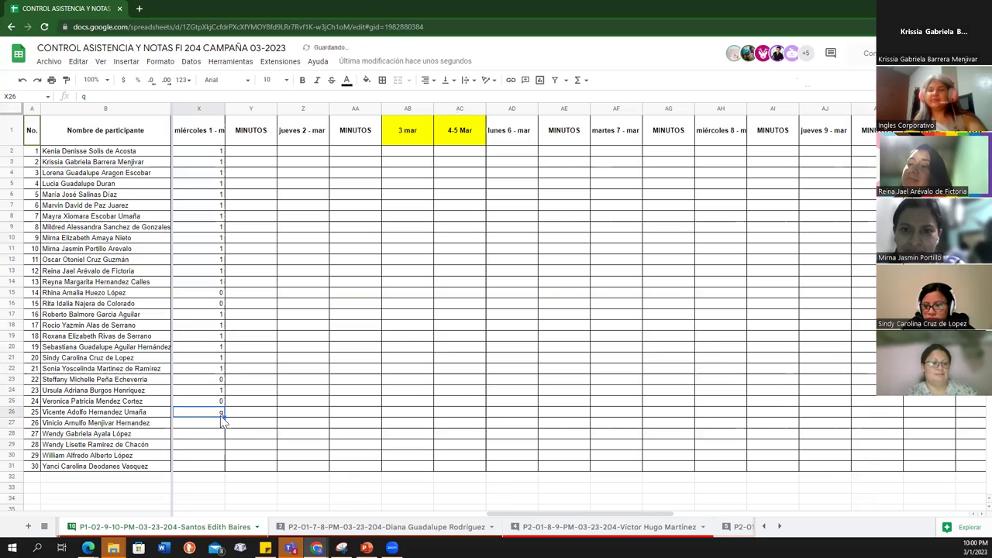
{"action": "type", "text": "1"}
{"action": "key", "text": "Return"}
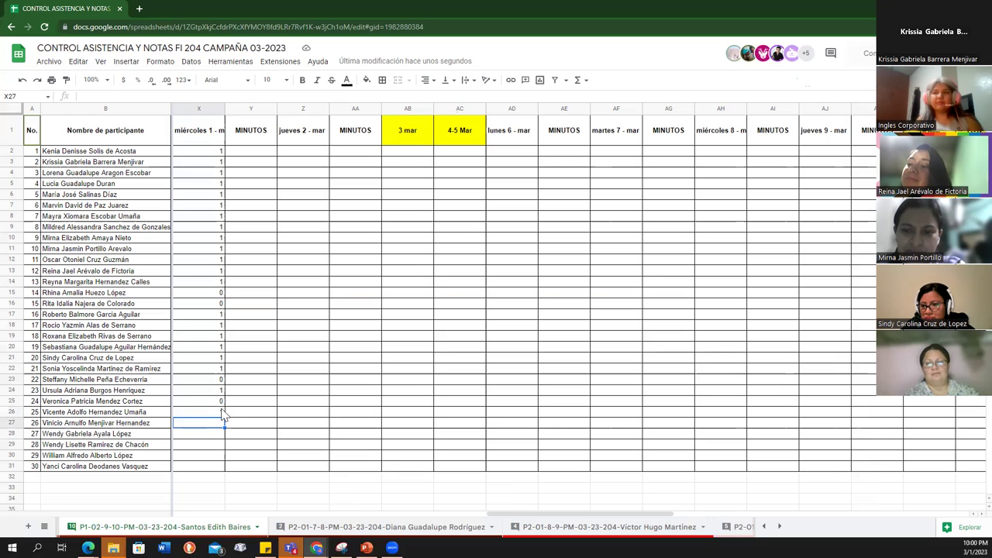
{"action": "left_click", "coordinate": [220, 402]}
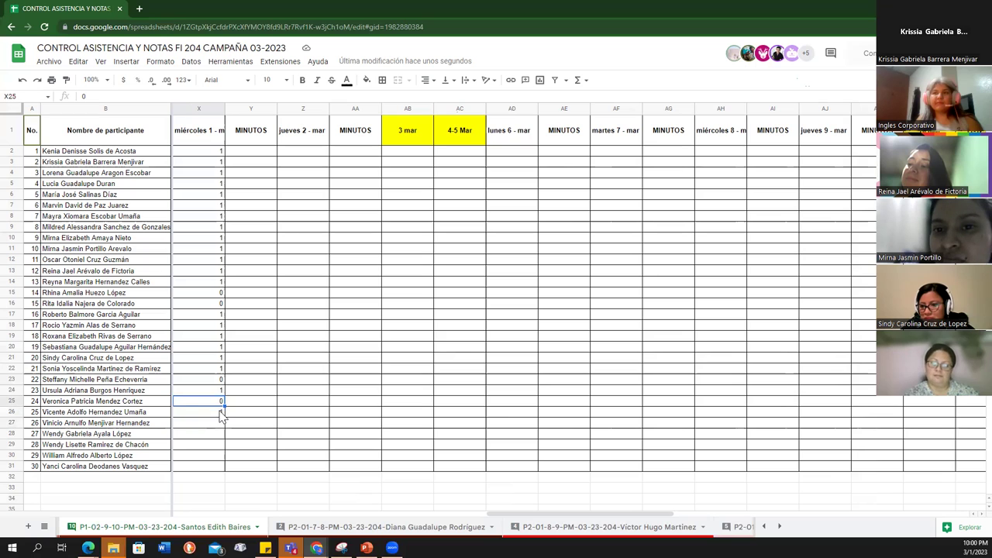
{"action": "left_click", "coordinate": [221, 414]}
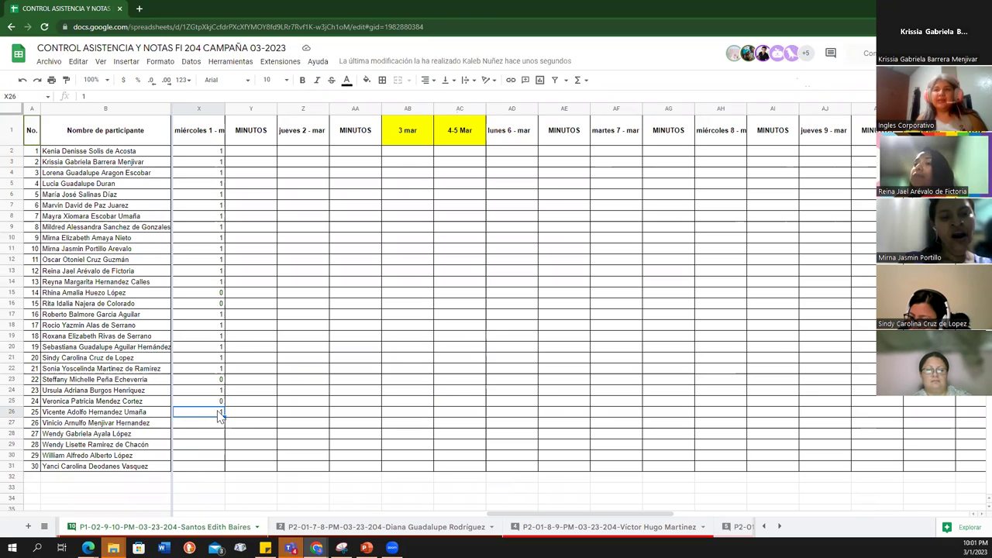
Step: Enter 1 for participants 26 to 30 in cells X27 to X31 of the miércoles 1 column
{"action": "left_click", "coordinate": [220, 424]}
{"action": "type", "text": "1"}
{"action": "key", "text": "Return"}
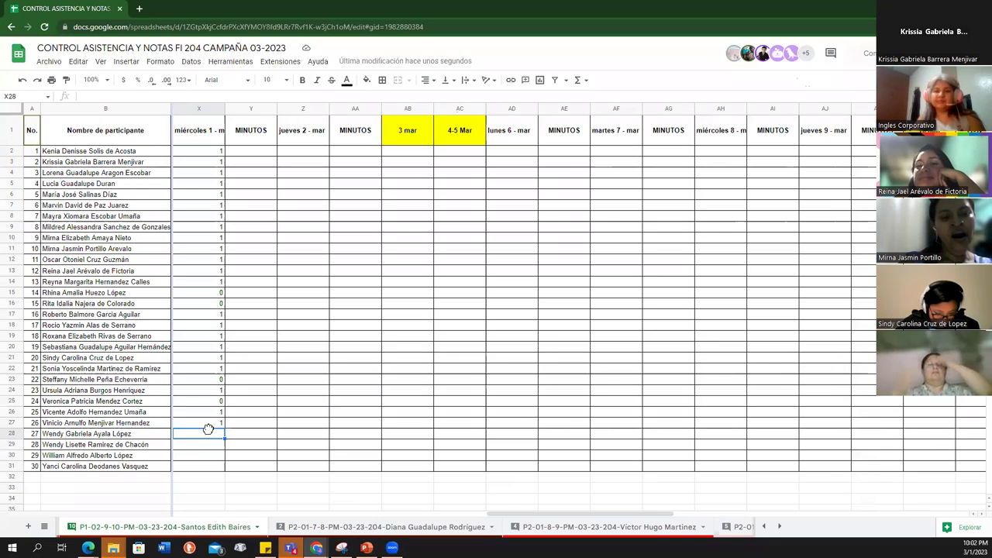
{"action": "type", "text": "1"}
{"action": "key", "text": "Return"}
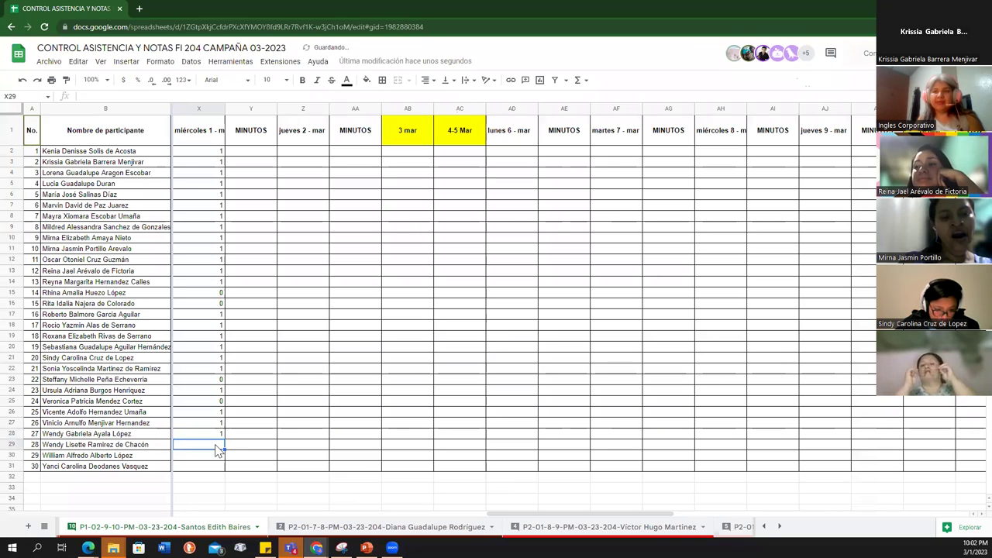
{"action": "type", "text": "1"}
{"action": "key", "text": "Return"}
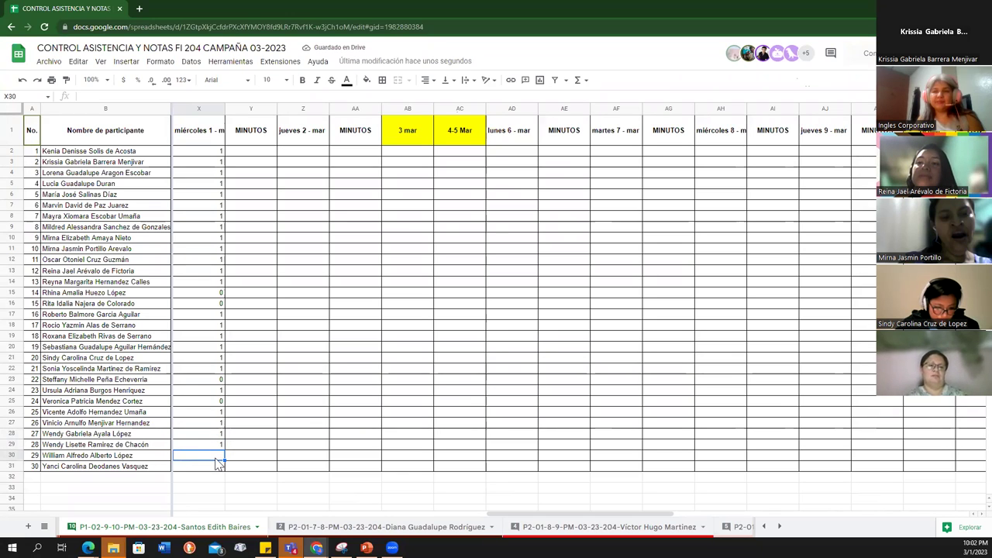
{"action": "type", "text": "1"}
{"action": "key", "text": "Return"}
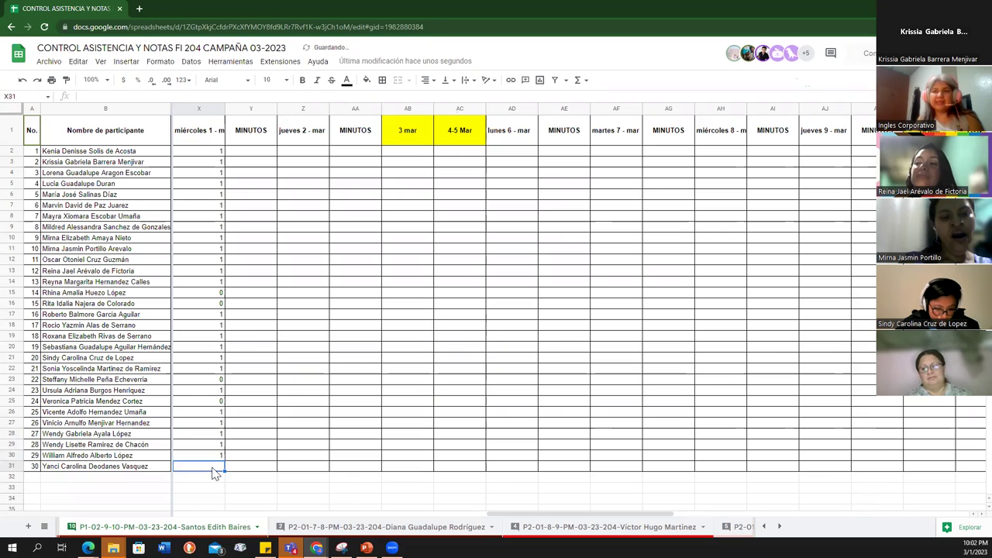
{"action": "type", "text": "1"}
{"action": "left_click", "coordinate": [220, 489]}
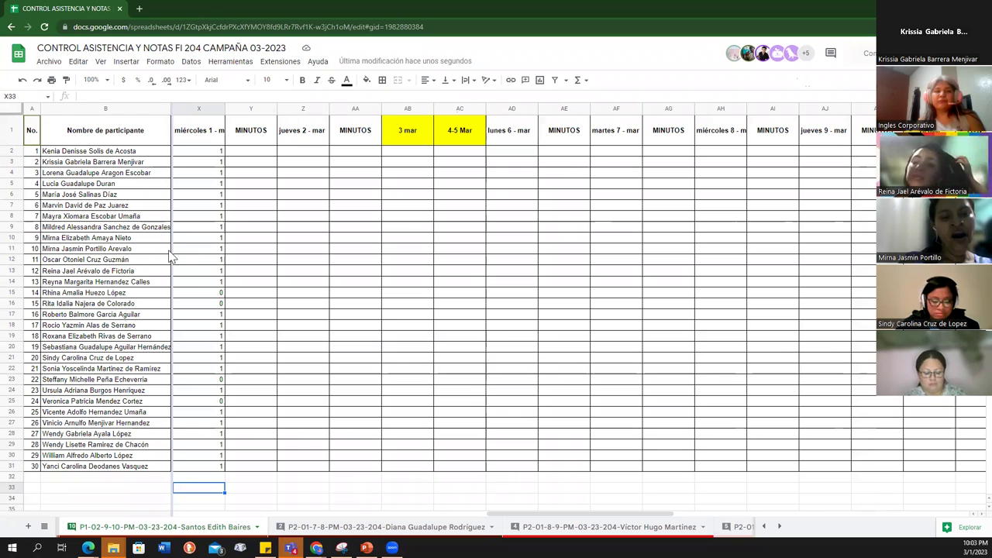
Step: Close the attendance spreadsheet and advance the PowerPoint slideshow past its closing slide to the end
{"action": "left_click", "coordinate": [120, 9]}
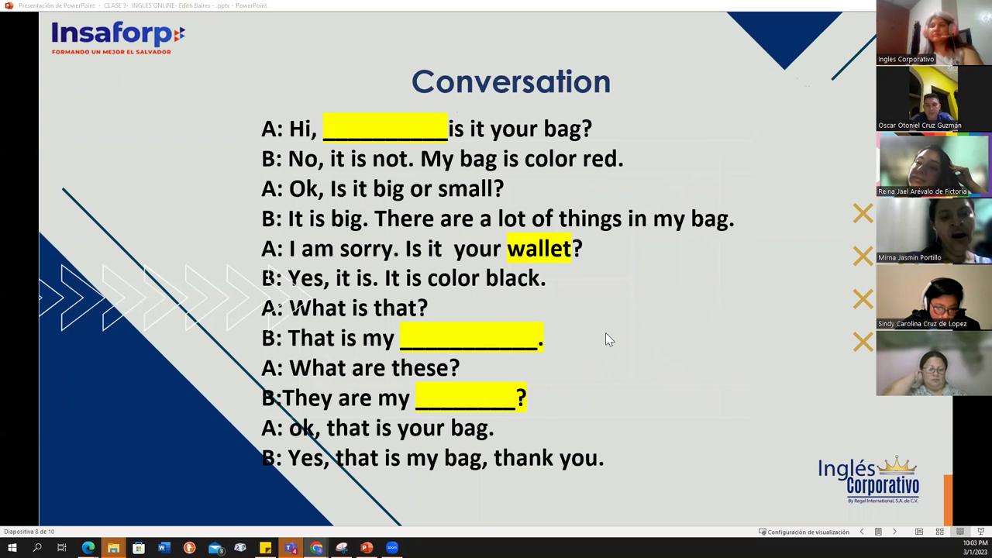
{"action": "left_click", "coordinate": [599, 310]}
{"action": "left_click", "coordinate": [600, 310]}
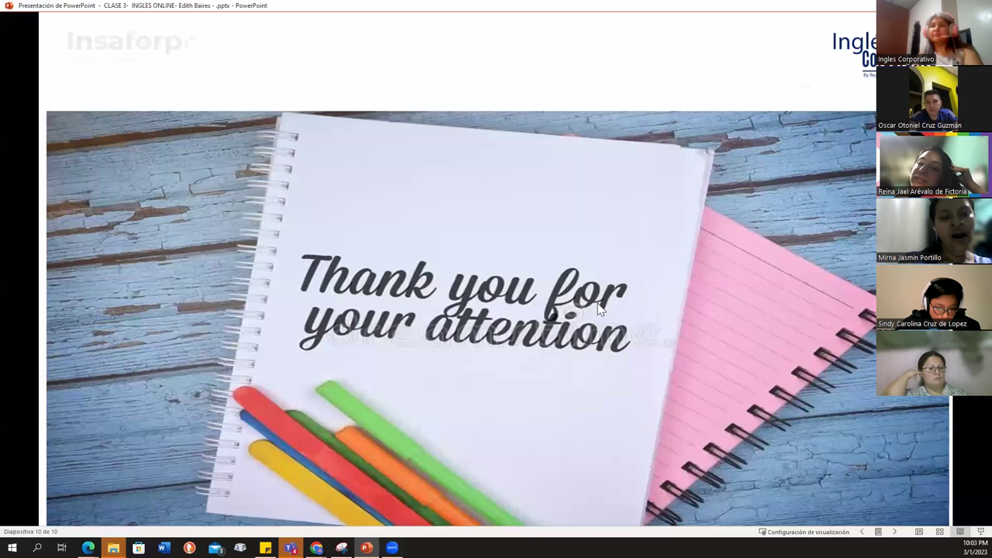
{"action": "left_click", "coordinate": [597, 308]}
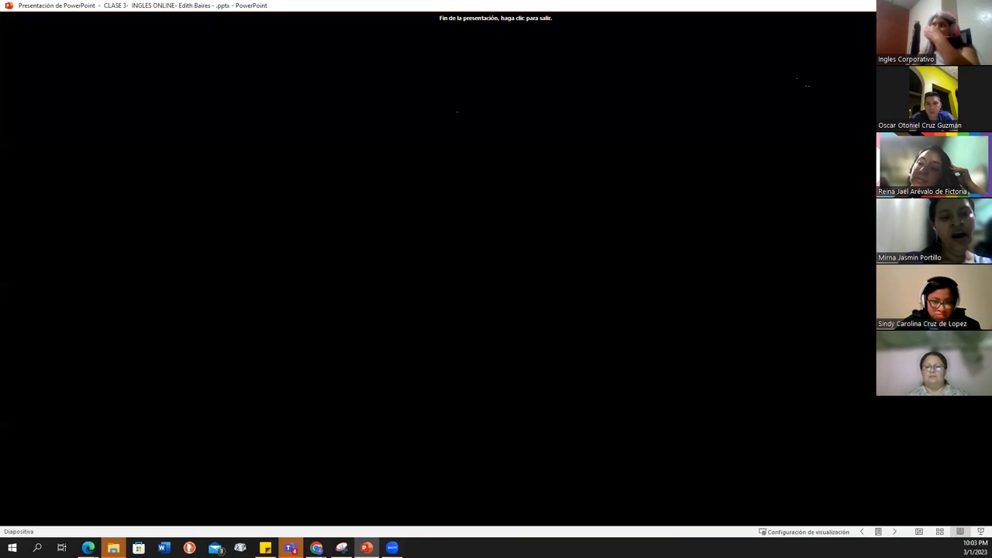
Step: Close the class 3 presentation, saving its changes and accepting that unavailable fonts are not embedded
{"action": "key", "text": "alt+F4"}
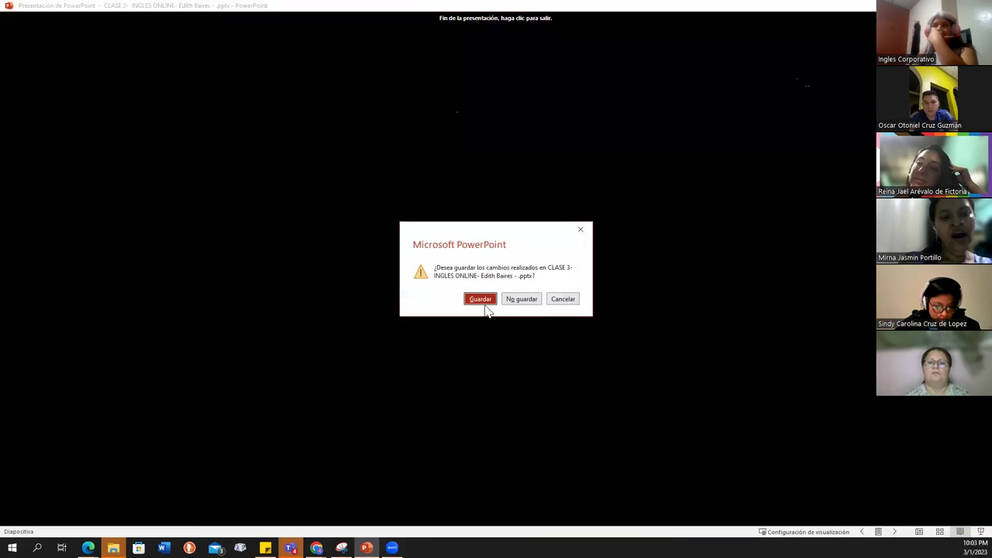
{"action": "left_click", "coordinate": [481, 299]}
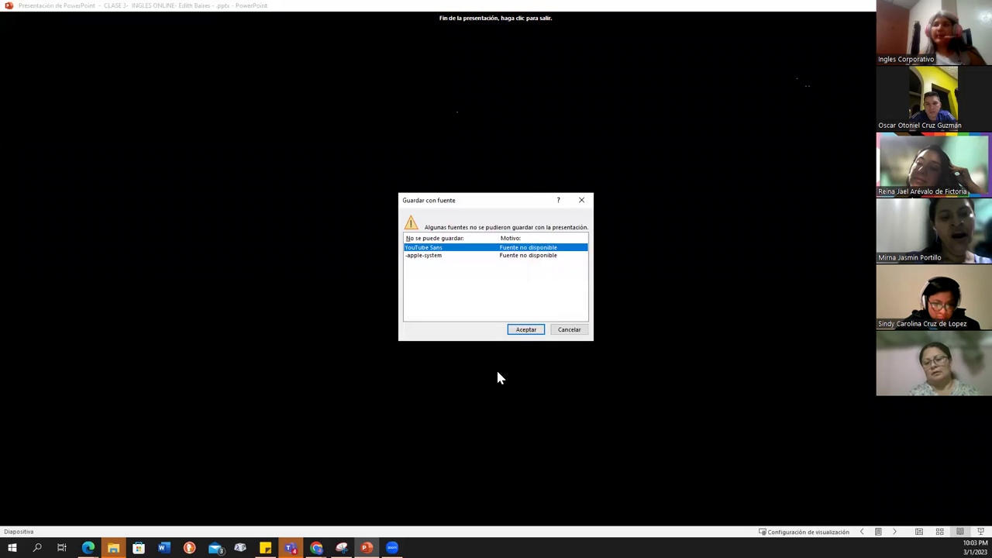
{"action": "left_click", "coordinate": [524, 332]}
{"action": "left_click", "coordinate": [555, 300]}
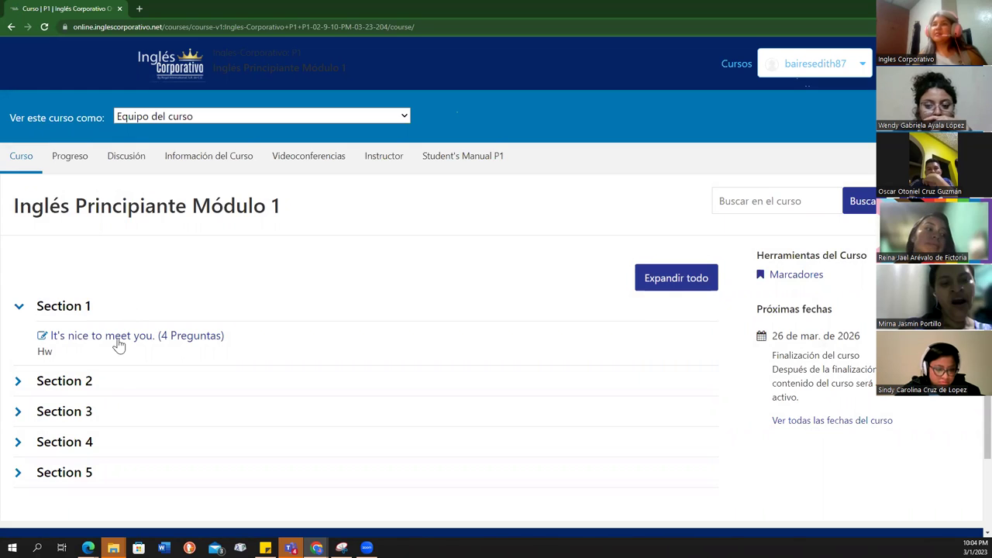
Step: Collapse and re-expand Section 1 of Inglés Principiante Módulo 1 in the browser and open the "It's nice to meet you." homework
{"action": "left_click", "coordinate": [82, 310]}
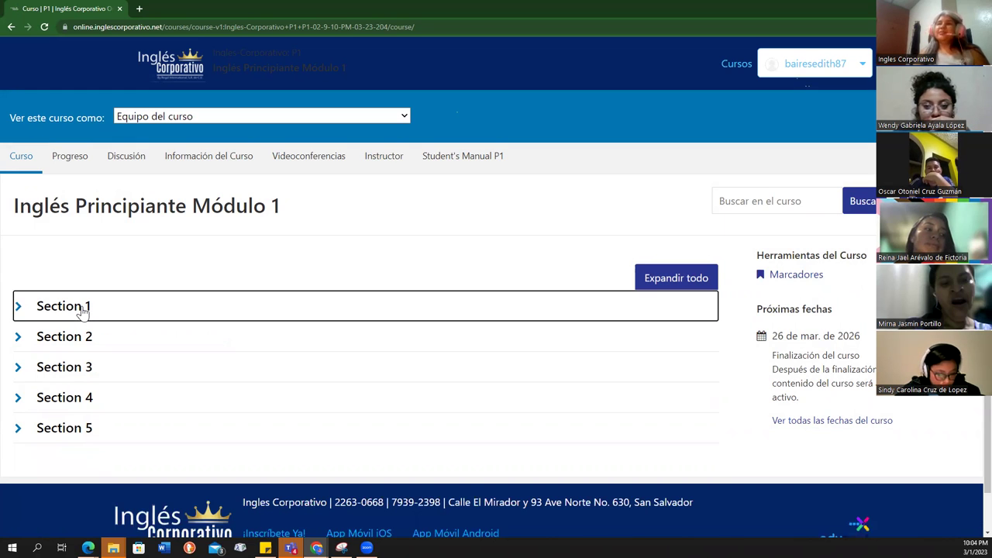
{"action": "left_click", "coordinate": [83, 312]}
{"action": "left_click", "coordinate": [94, 342]}
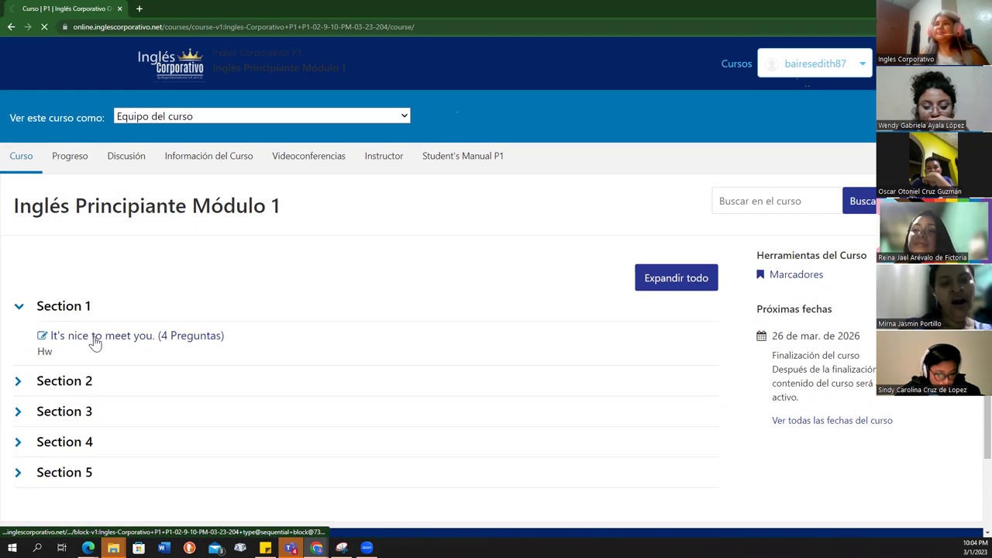